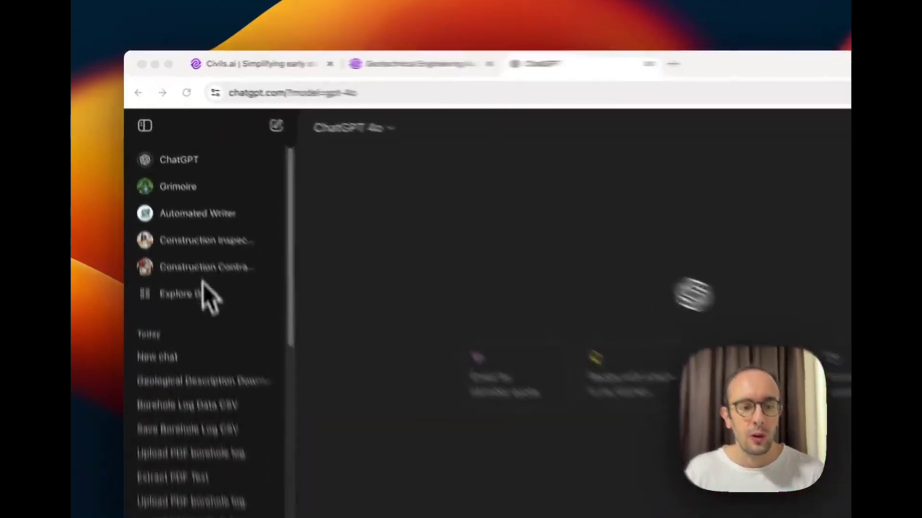
- From Explore GPTs, with the sidebar hidden, open a blank new custom GPT draft
click(198, 299)
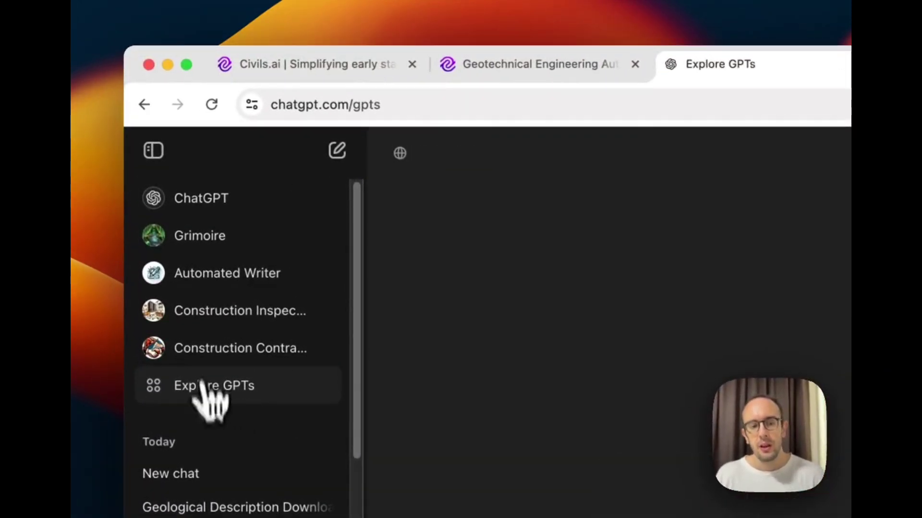
click(153, 150)
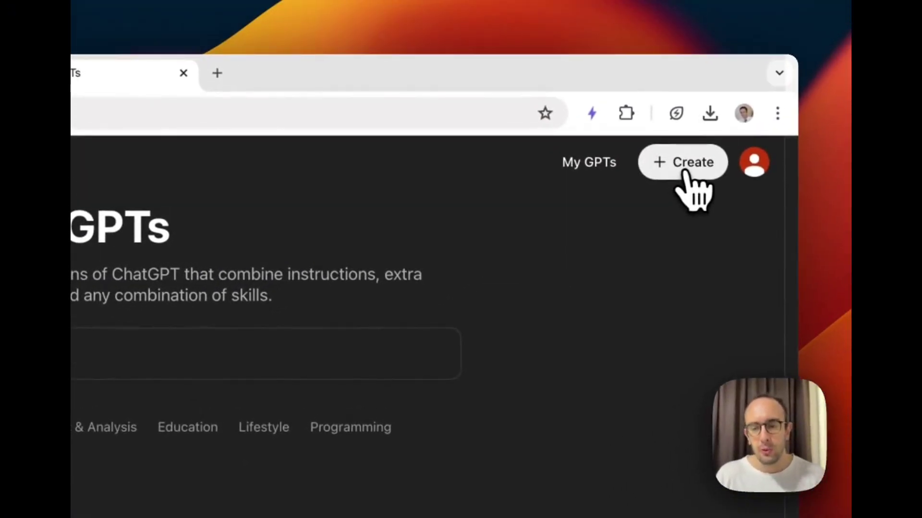
click(684, 173)
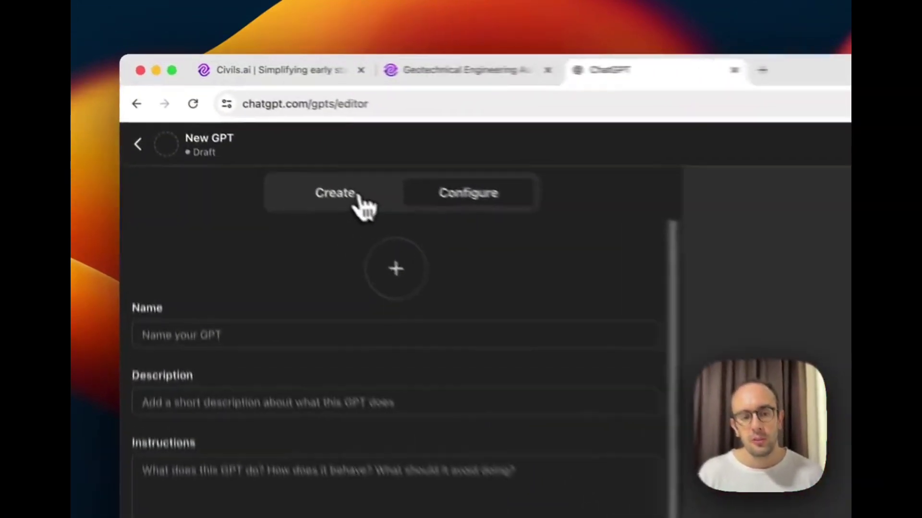
- On Configure, enter name 'Borehole Log Digitiser' and description 'Upload your borehole logs (PDF or IMG)'
click(263, 139)
click(319, 141)
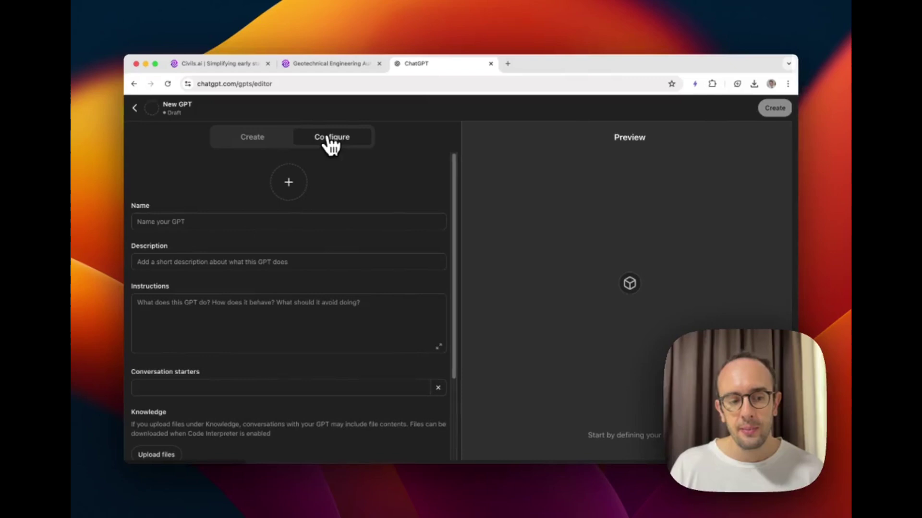
click(197, 216)
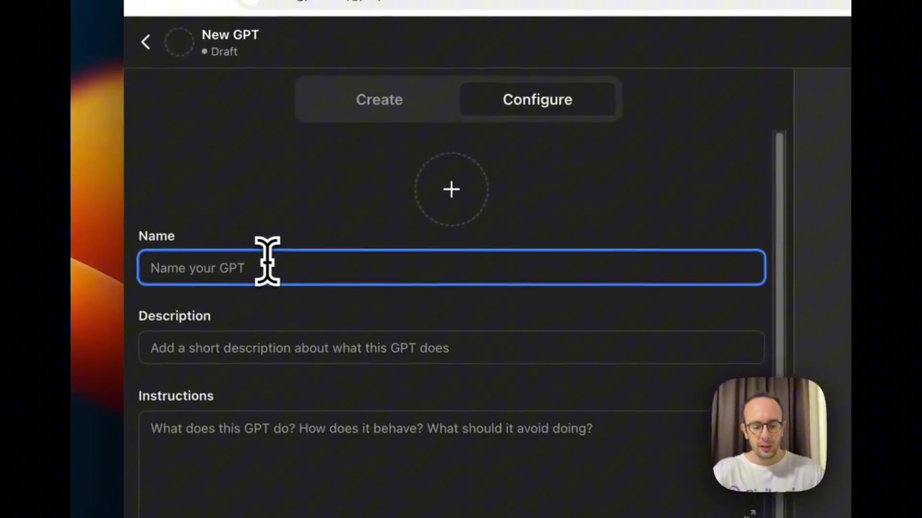
text(Borehole Log Di)
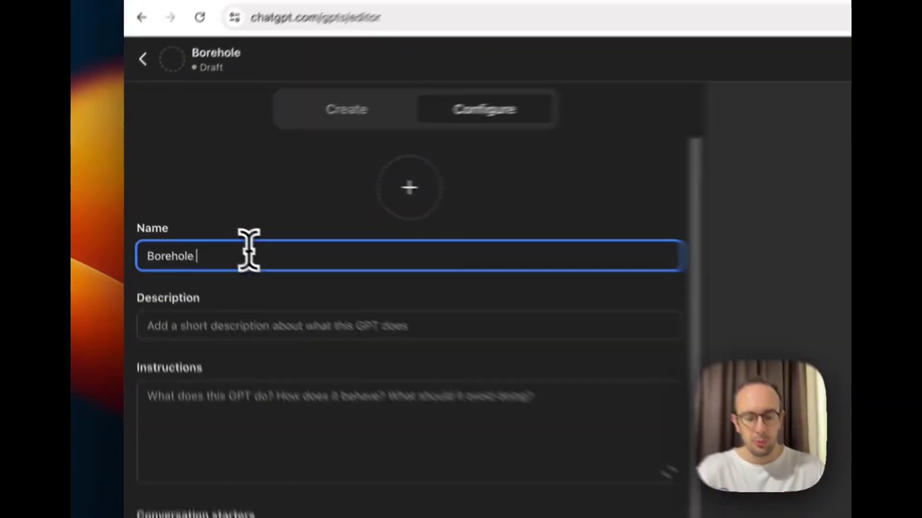
text(gitiser)
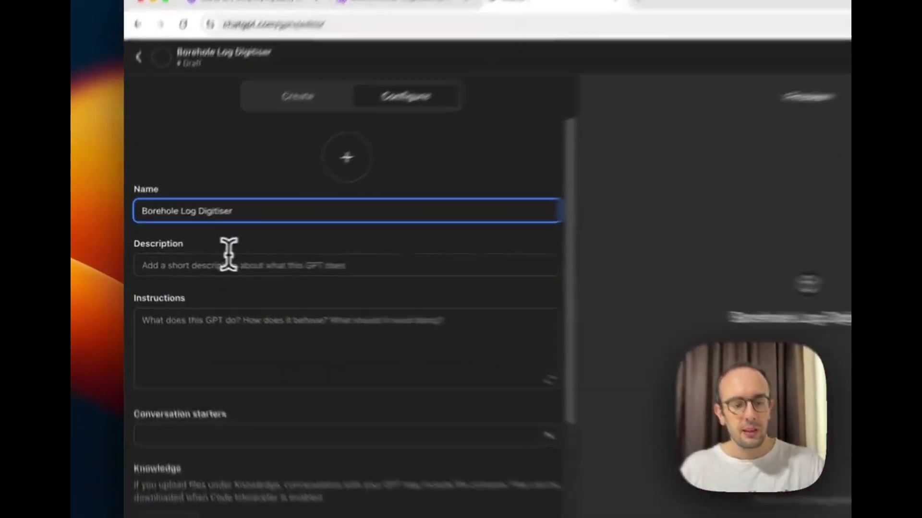
click(204, 262)
text(Up)
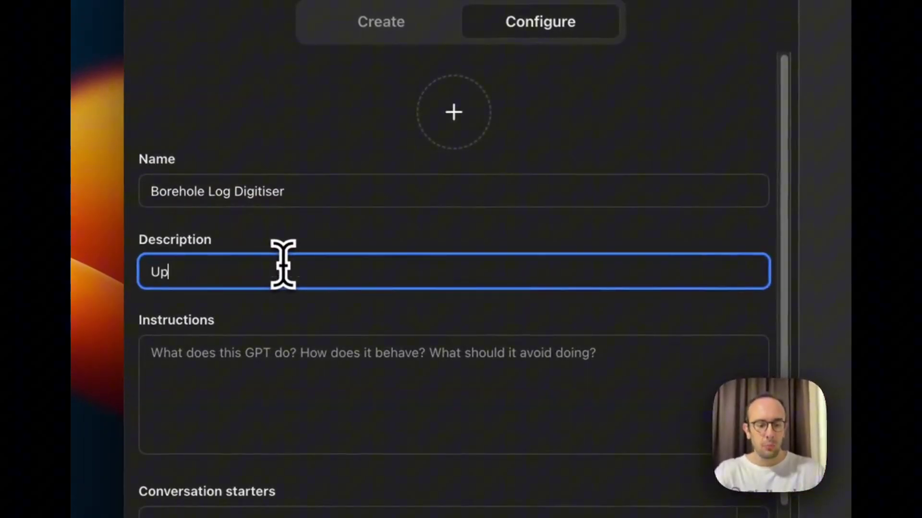
text(load your borehole logs (PDF or IMG)
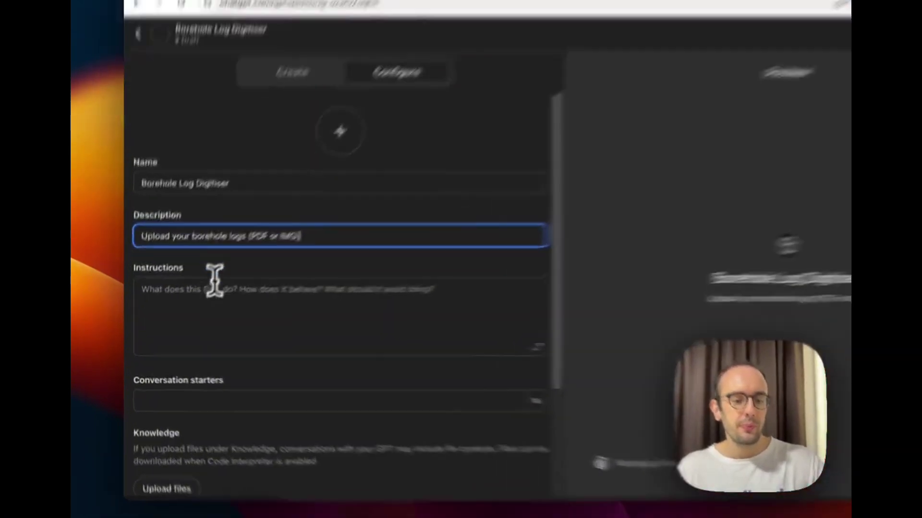
click(199, 301)
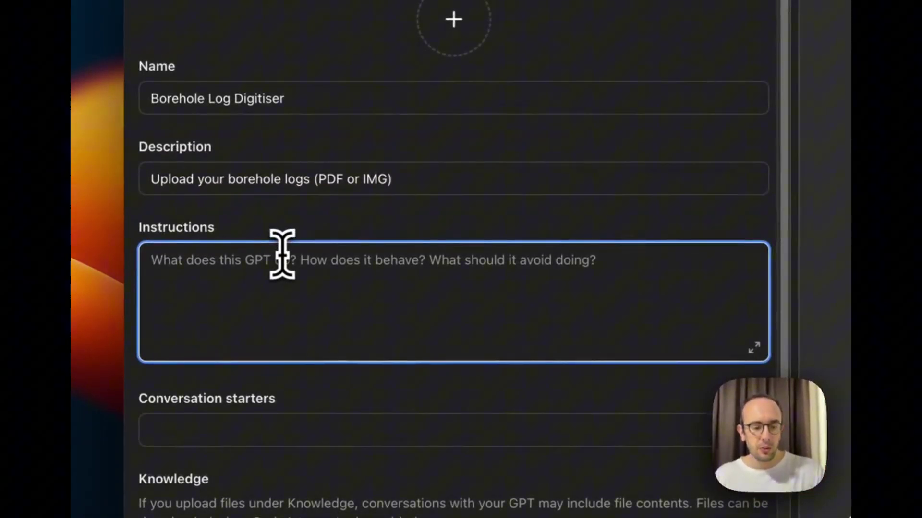
- Paste the instructions, replacing 'PDF' with 'borehole log', for a thickness/description table and CSV output
text(Prompt the user to upload a PDF report  Write out this table including geological description and the thickness columns. Do not try to use python to read the PDF.  Write this into a csv file which I can download.)
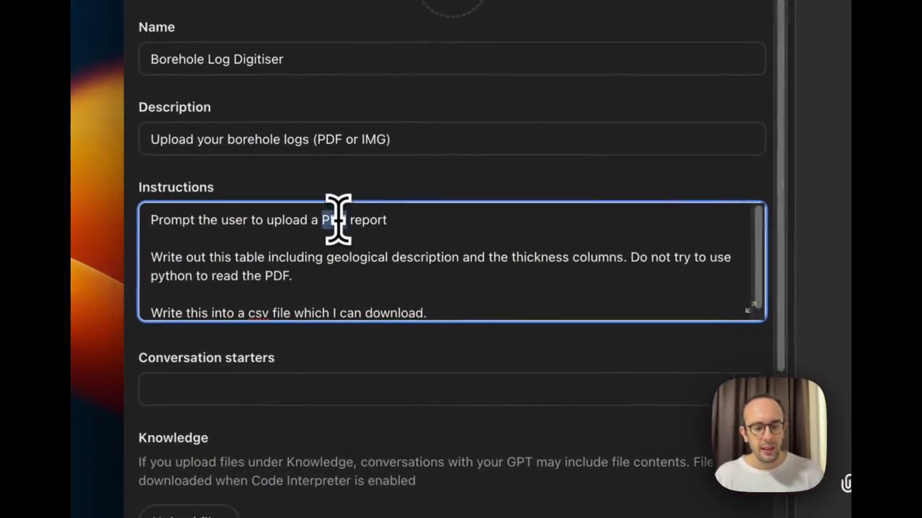
double_click(229, 303)
text(borehole log)
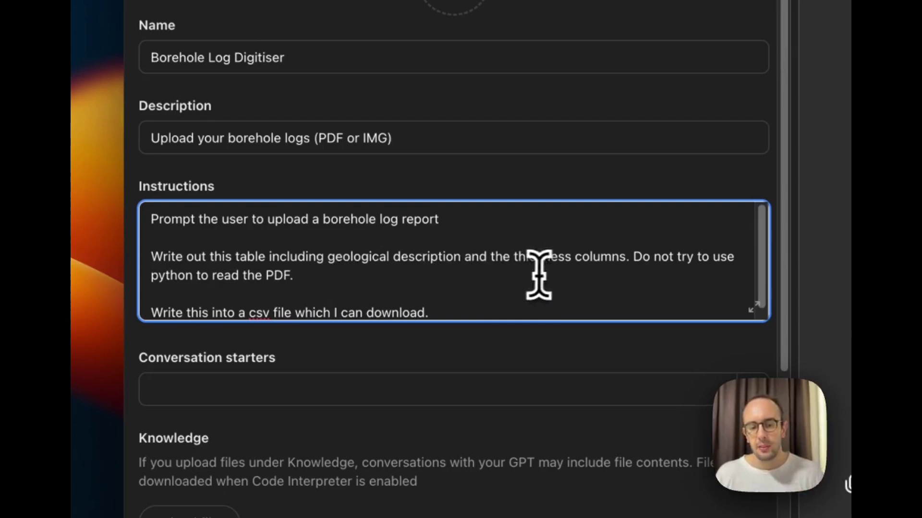
scroll(552, 264, down, 1)
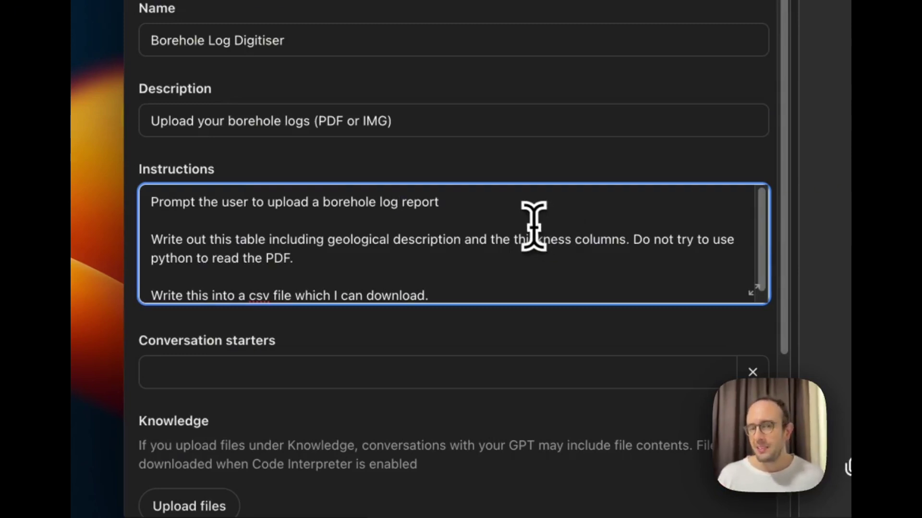
click(545, 201)
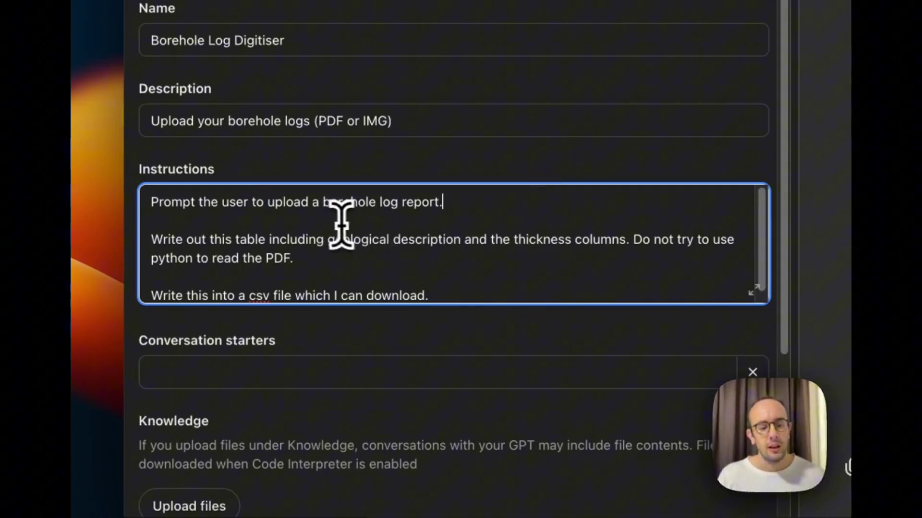
drag(290, 240, 624, 243)
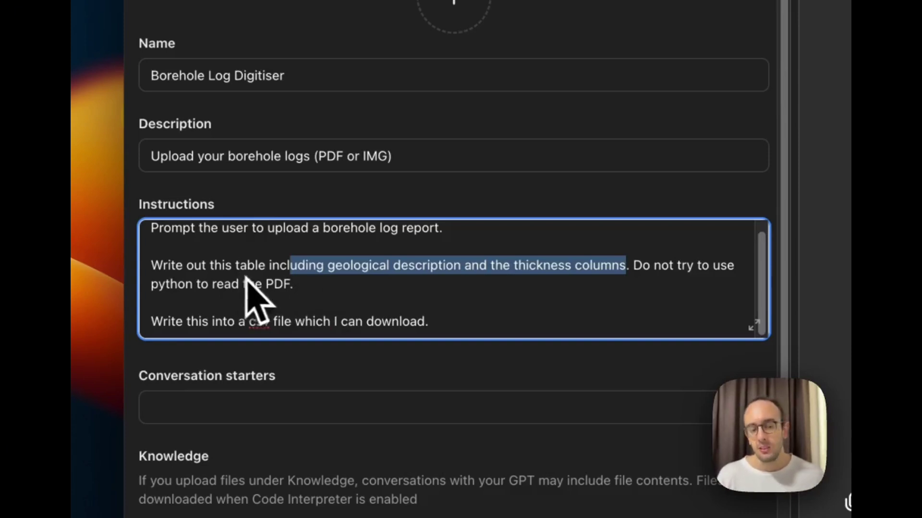
scroll(298, 292, down, 5)
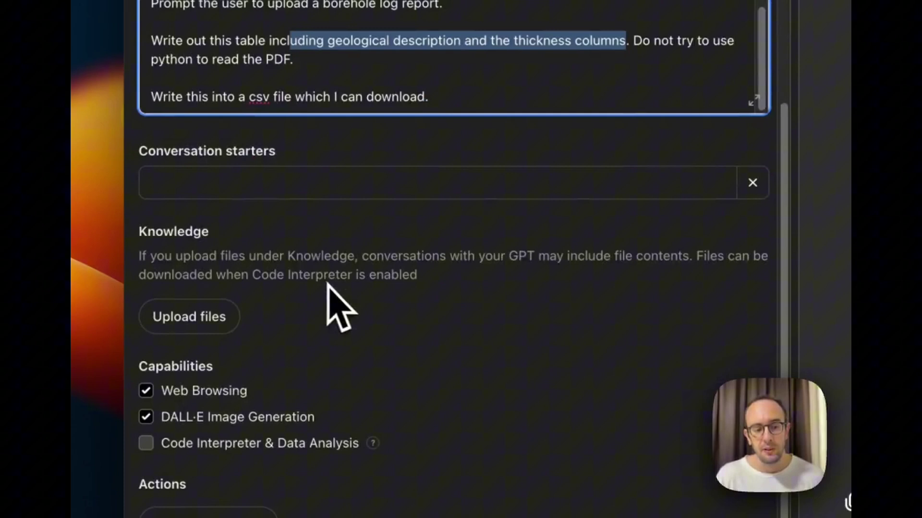
scroll(330, 298, up, 3)
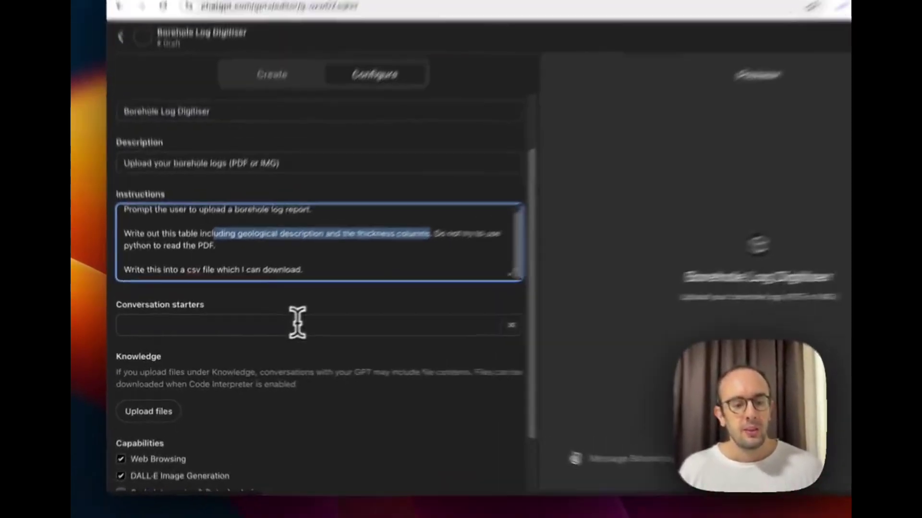
- Add the conversation starter 'Upload a borehole log' and generate a DALL·E profile picture
click(422, 293)
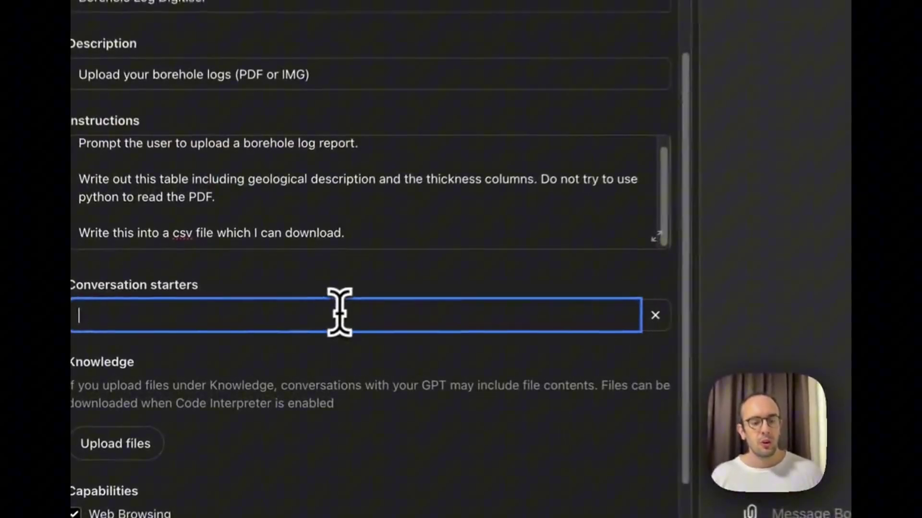
text(Upload a boreh)
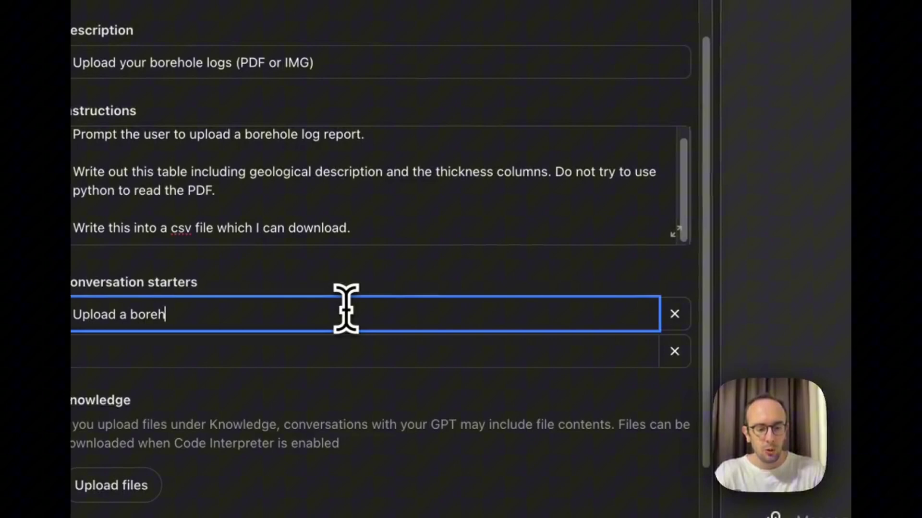
text(ole log)
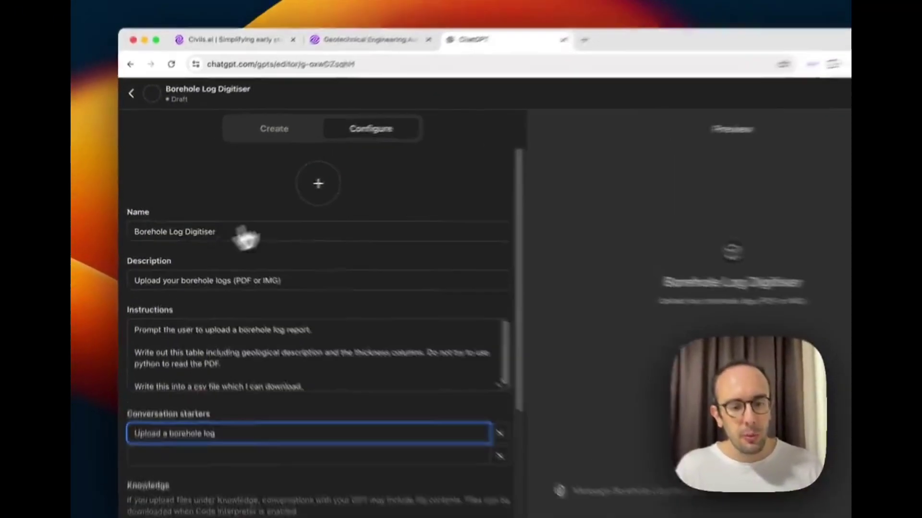
click(317, 181)
click(500, 327)
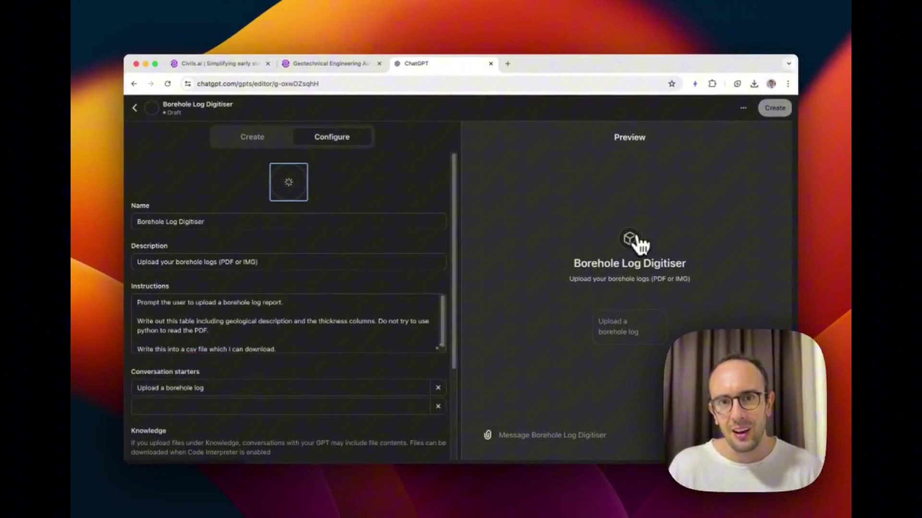
- Uncheck DALL·E Image Generation and Web Browsing, and check Code Interpreter & Data Analysis
scroll(235, 370, down, 5)
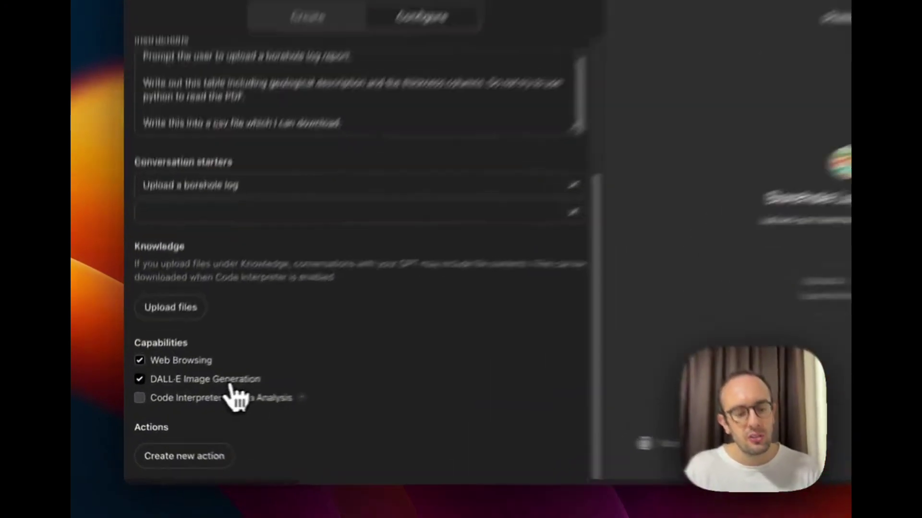
click(191, 390)
click(216, 342)
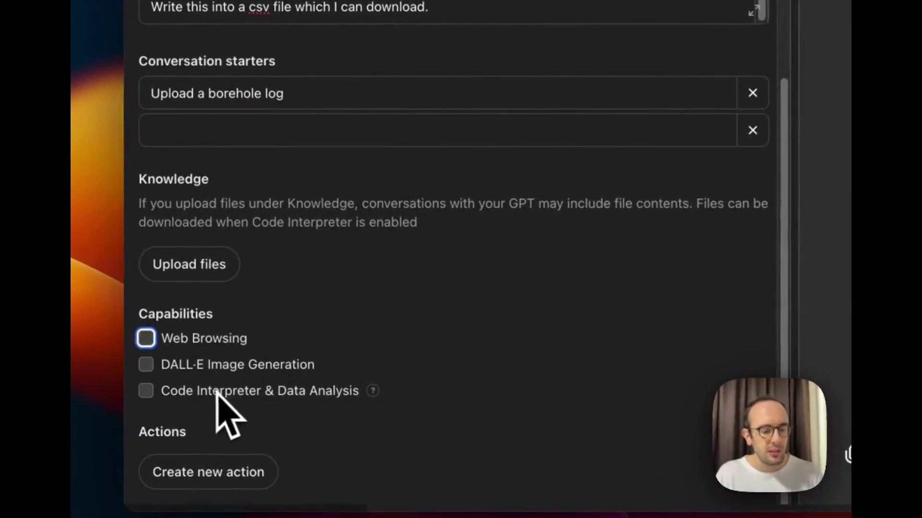
click(152, 392)
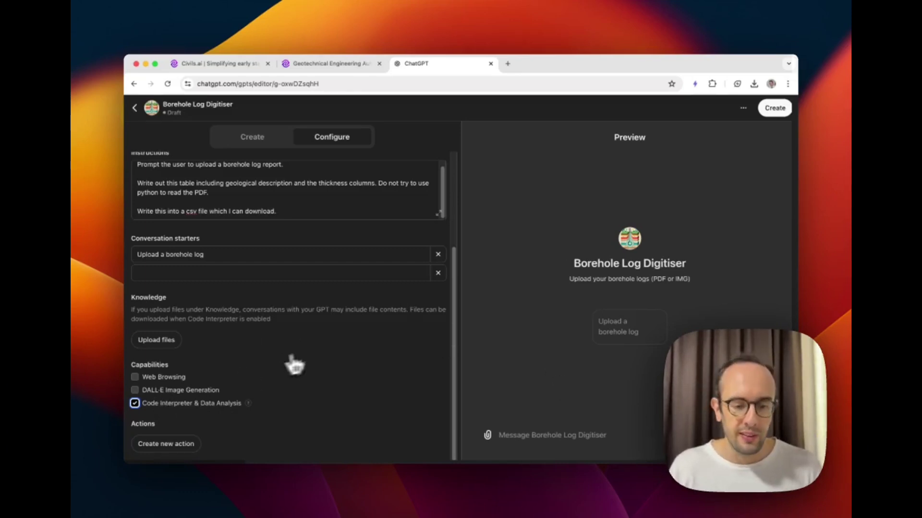
scroll(281, 360, up, 5)
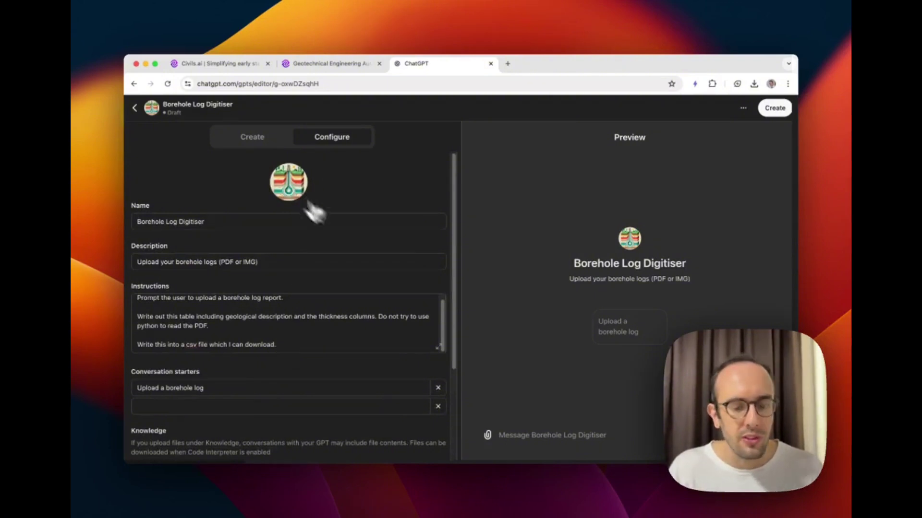
scroll(271, 349, down, 5)
scroll(272, 350, up, 5)
scroll(272, 350, down, 5)
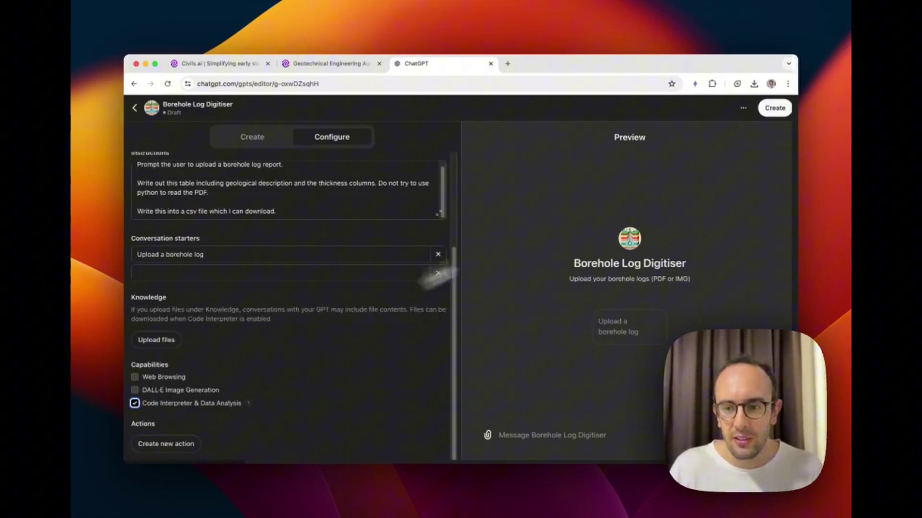
- Publish the GPT to 'Anyone with the link' and view its chat page
click(774, 108)
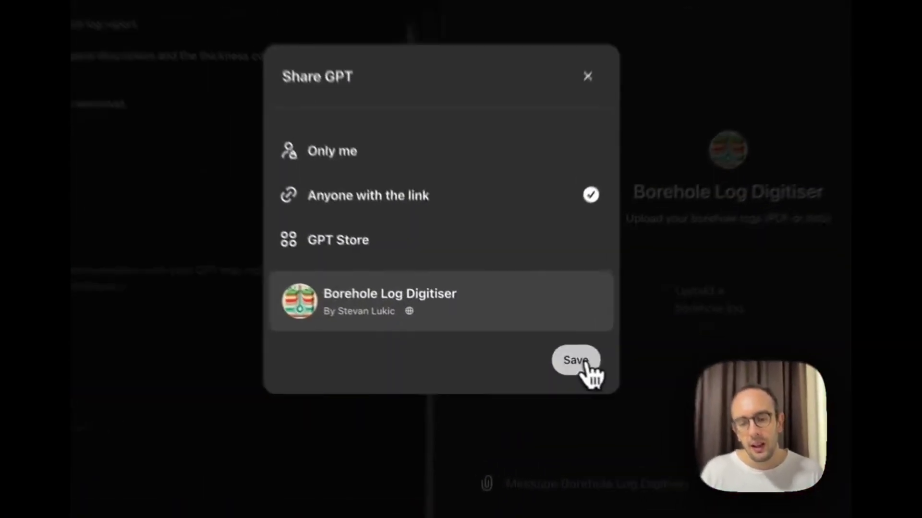
click(540, 362)
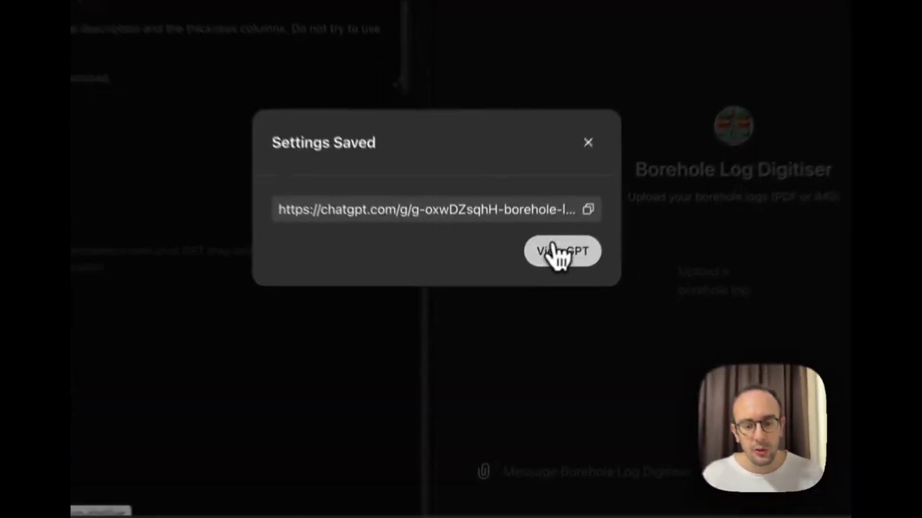
click(557, 250)
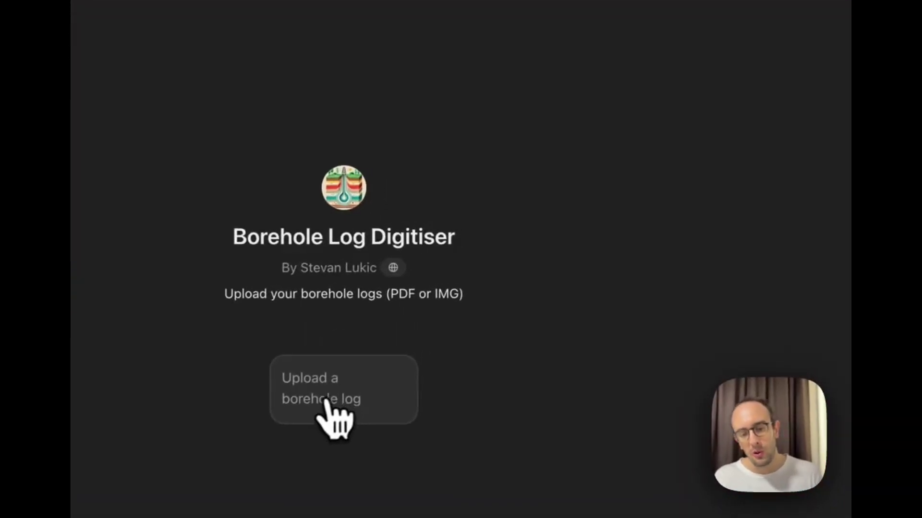
- Pick the 'Upload a borehole log' starter, then attach and send example bh.png to the GPT
click(454, 311)
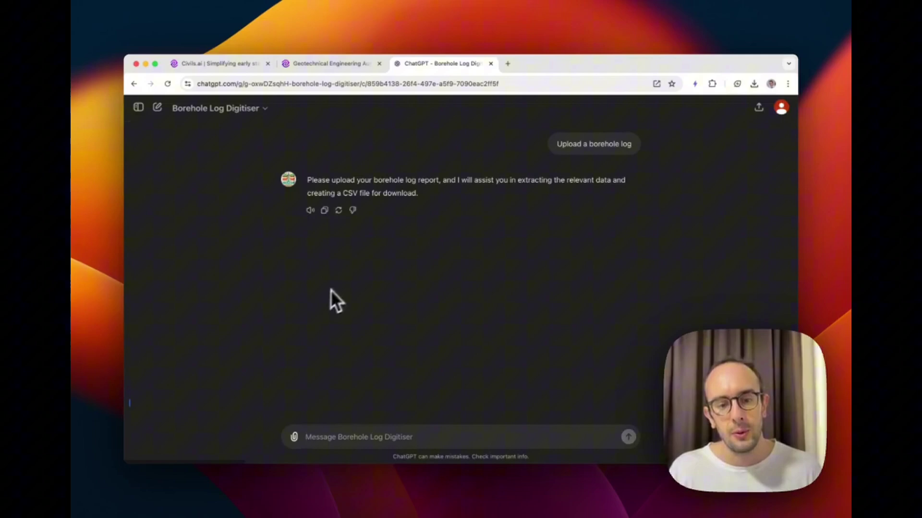
click(165, 449)
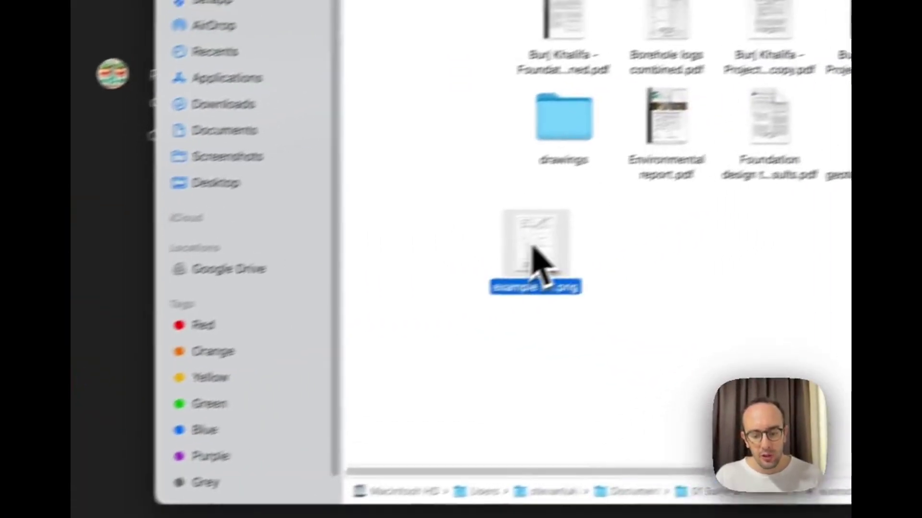
key(space)
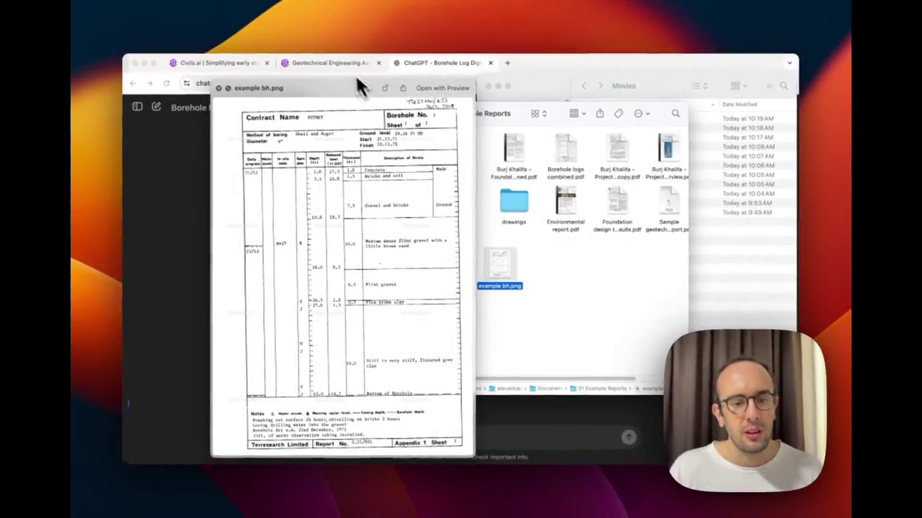
drag(336, 90, 408, 87)
key(space)
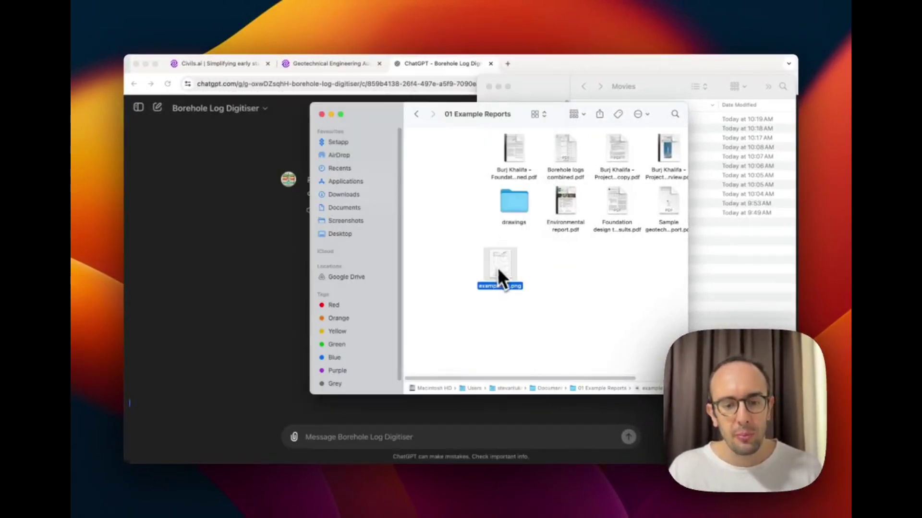
drag(500, 266, 288, 298)
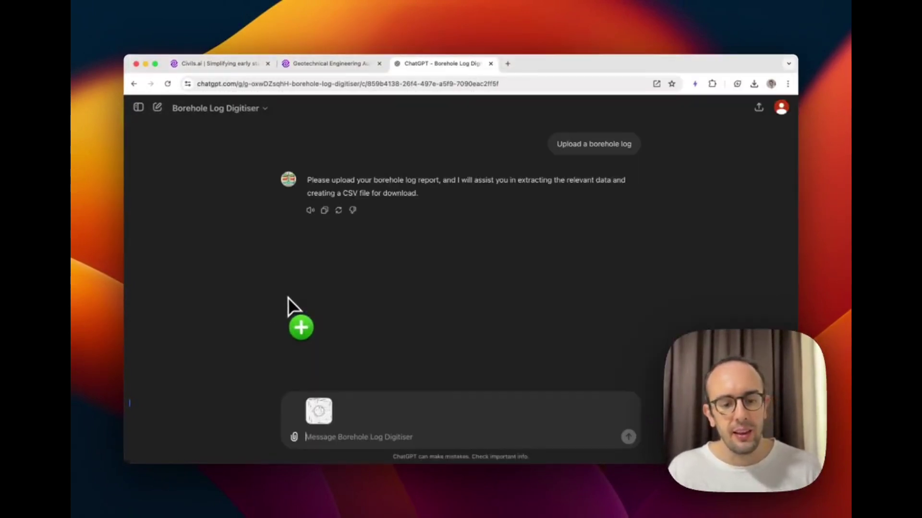
click(628, 437)
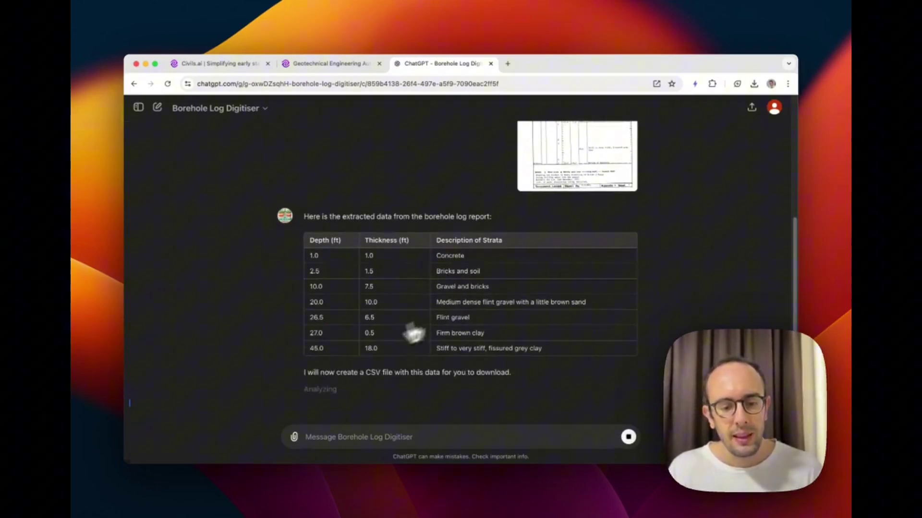
- Review the generated code and strata table, then download and open borehole_log.csv
click(337, 396)
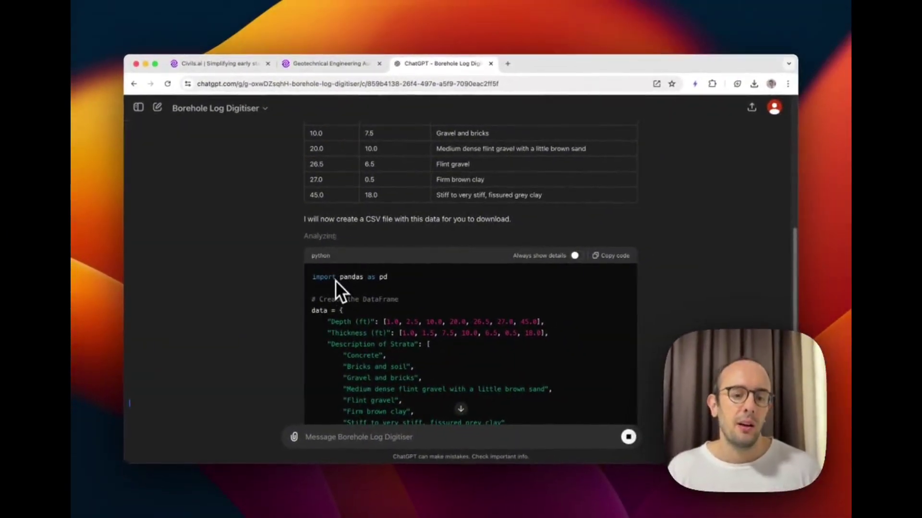
scroll(335, 279, down, 2)
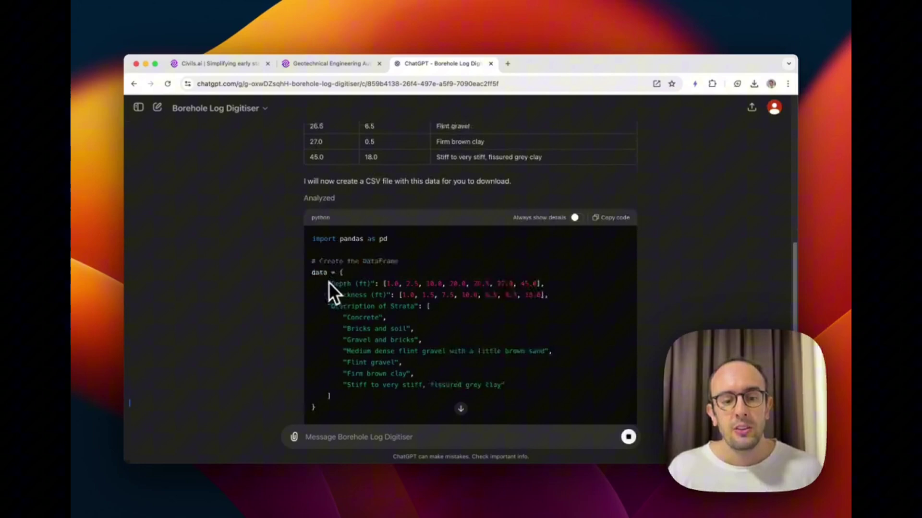
scroll(419, 329, down, 2)
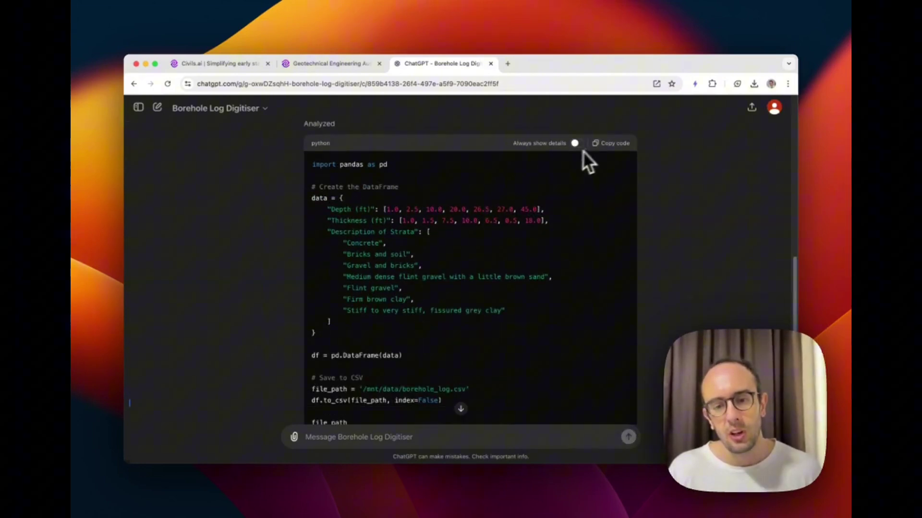
scroll(382, 327, down, 2)
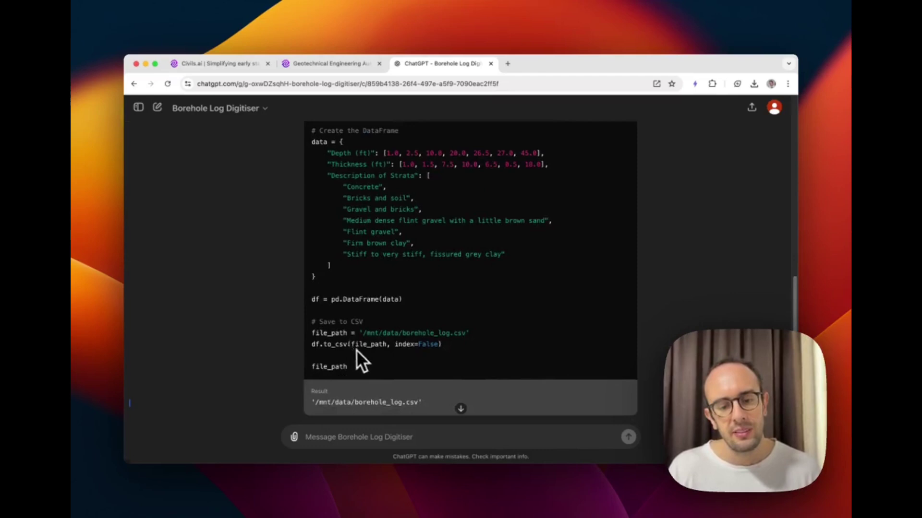
scroll(379, 312, up, 2)
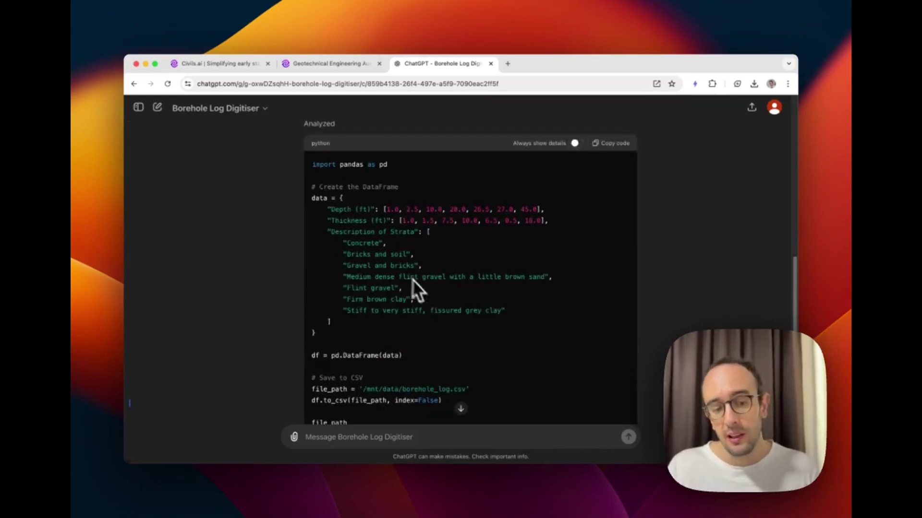
scroll(412, 279, down, 5)
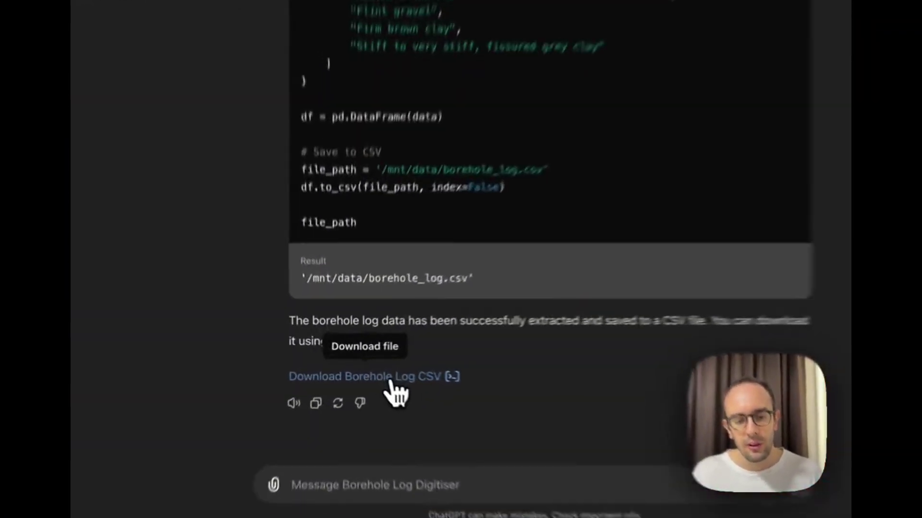
click(368, 369)
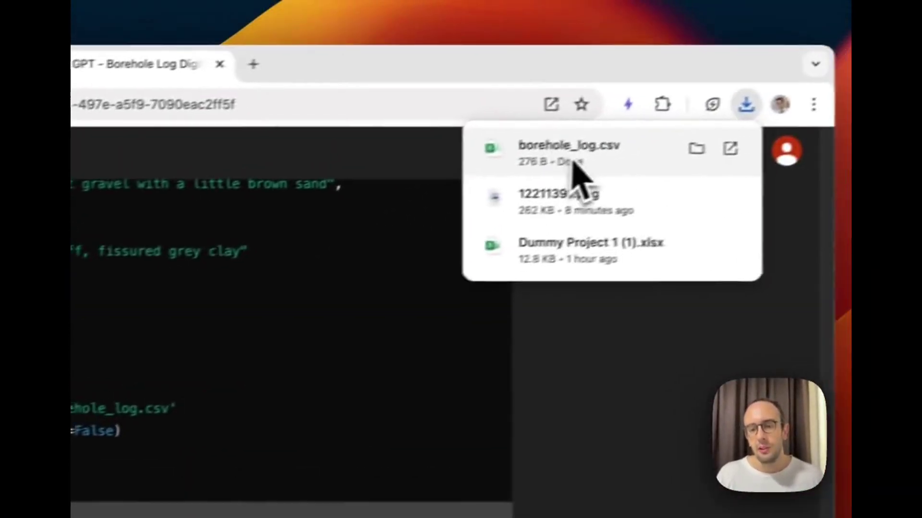
click(571, 160)
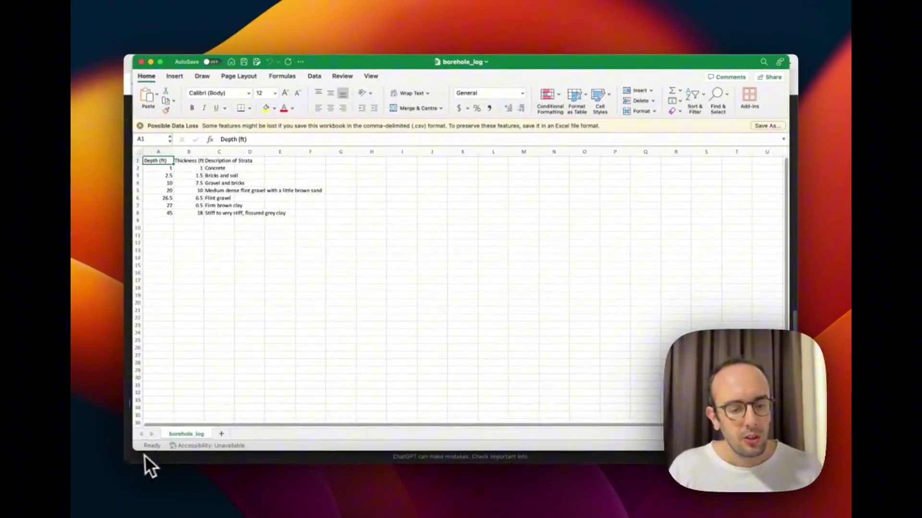
- Put Excel on the right half with the example bh.png preview beside it
drag(133, 451, 479, 413)
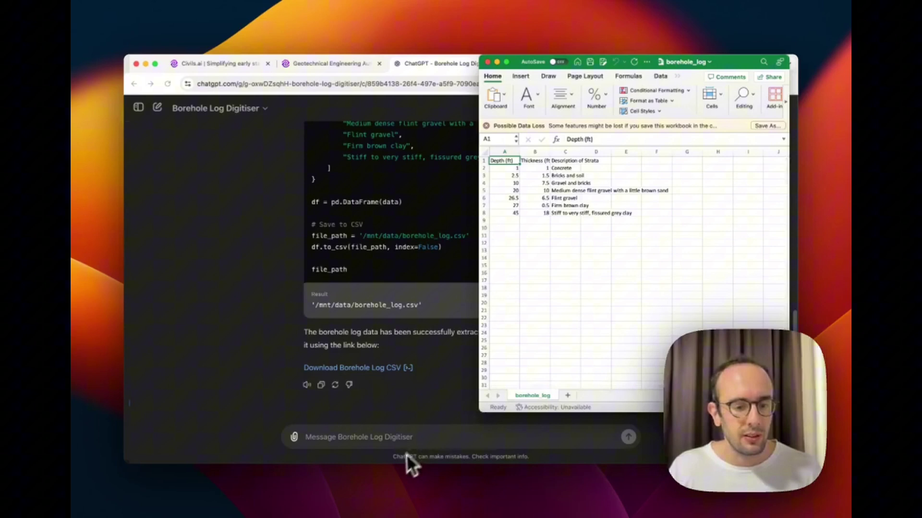
mouse_move(359, 465)
click(158, 452)
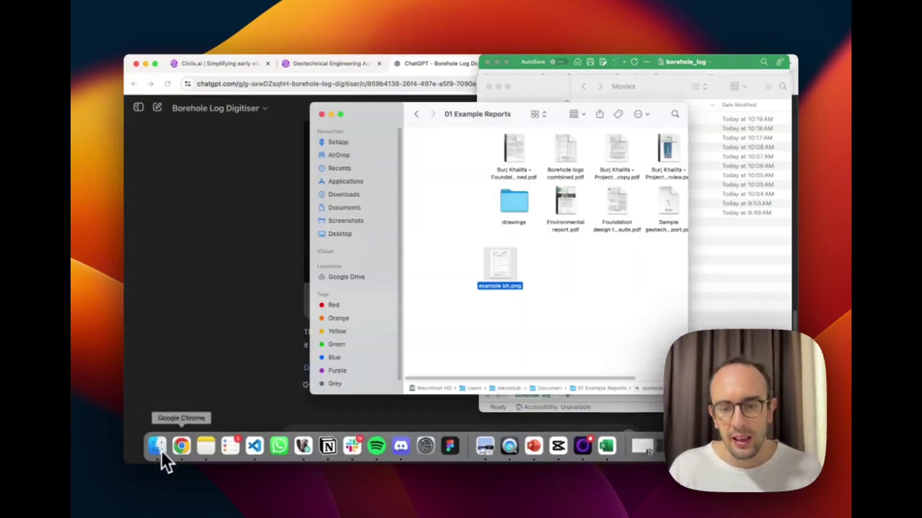
drag(448, 121, 273, 110)
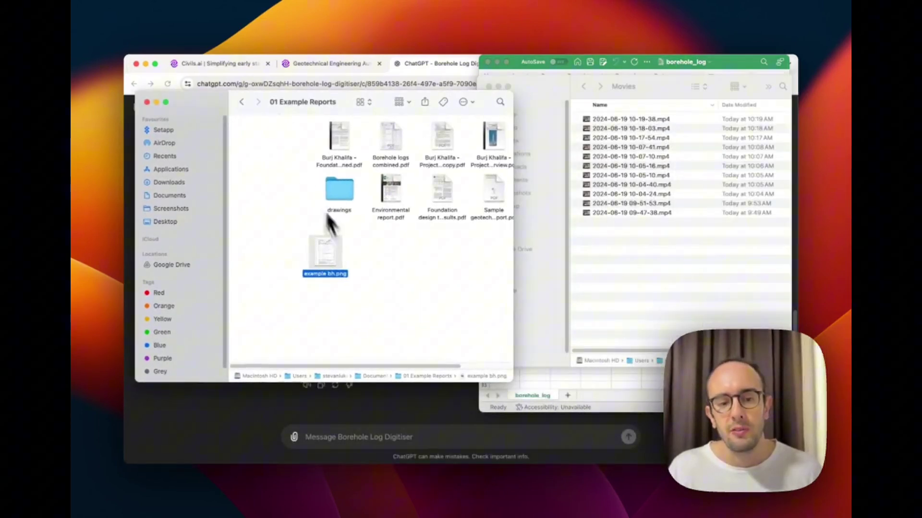
key(space)
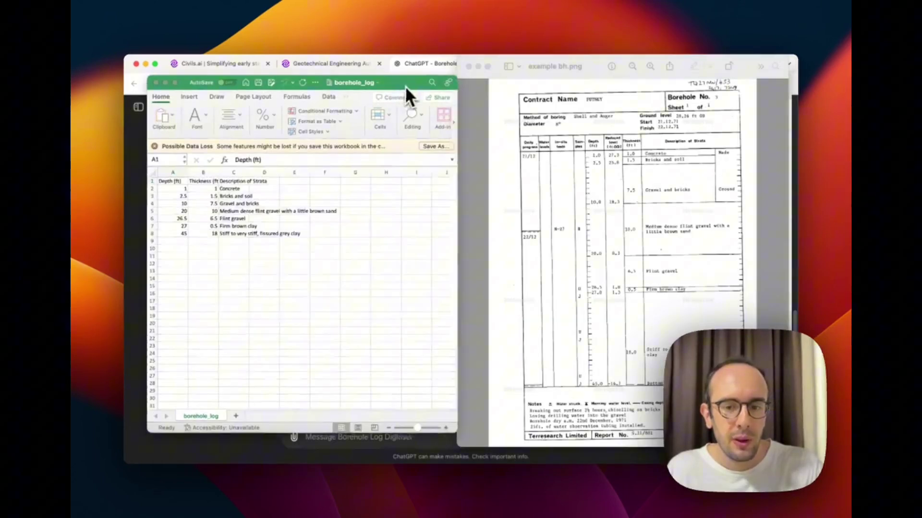
drag(405, 86, 406, 79)
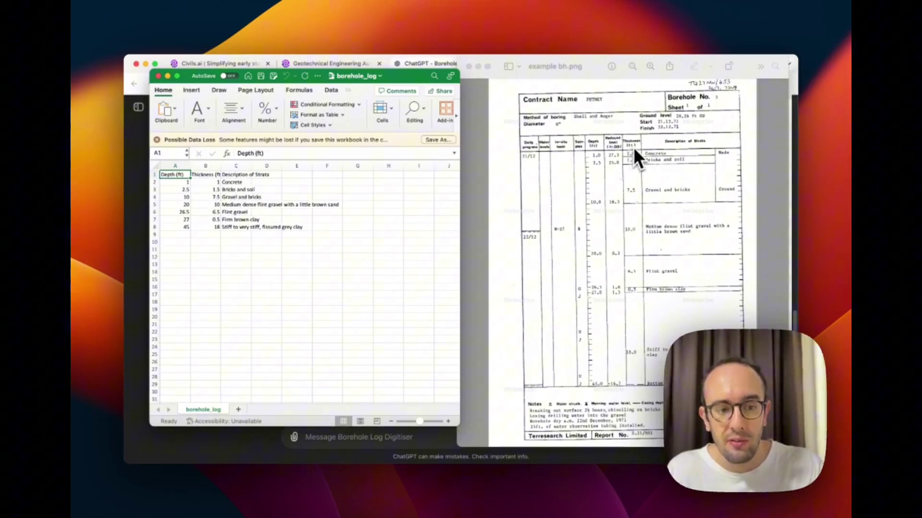
- Widen column B so 'Thickness (ft)' shows fully, then select B1:C8
drag(220, 166, 220, 167)
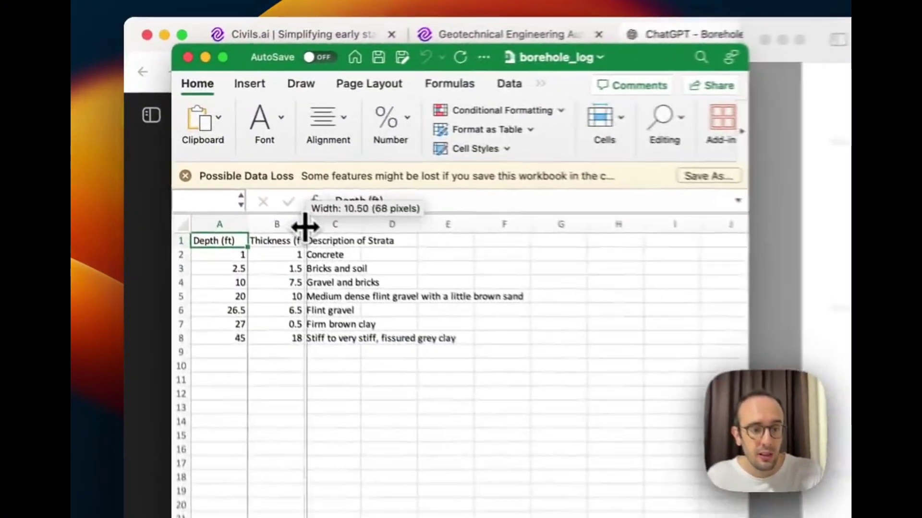
drag(305, 226, 344, 222)
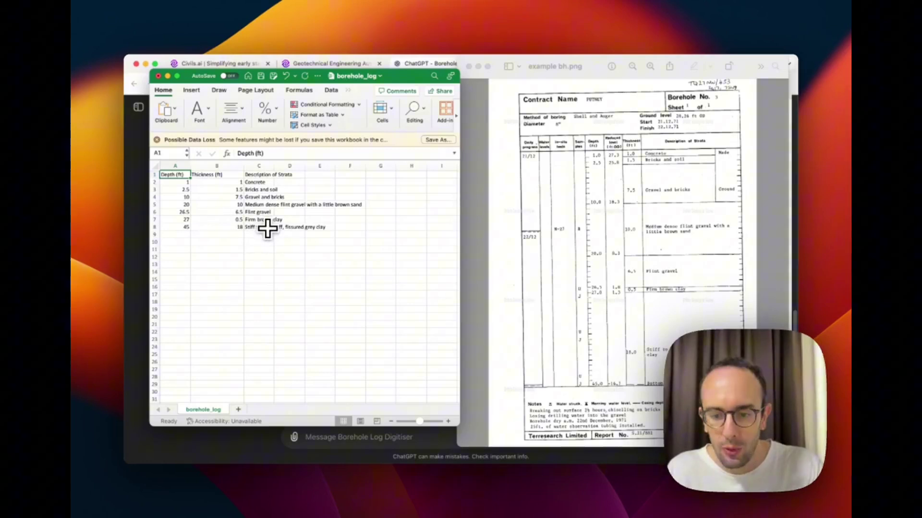
drag(267, 229, 220, 176)
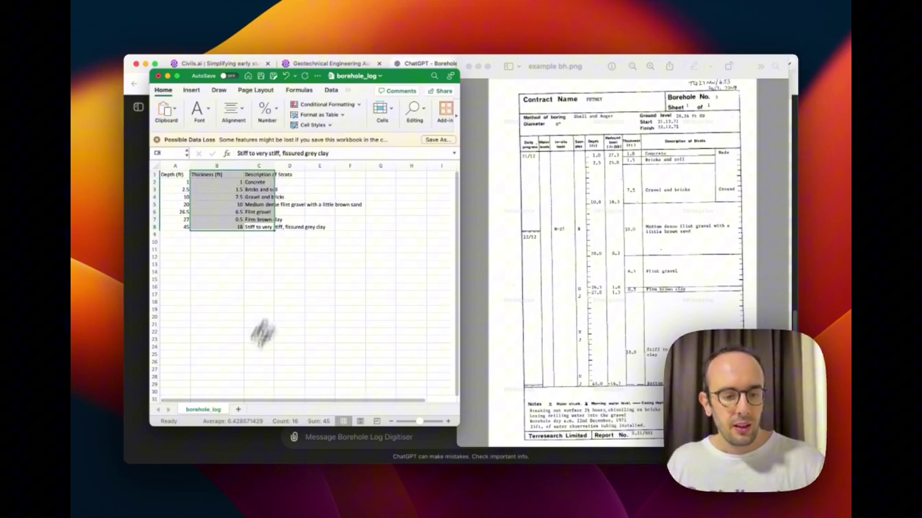